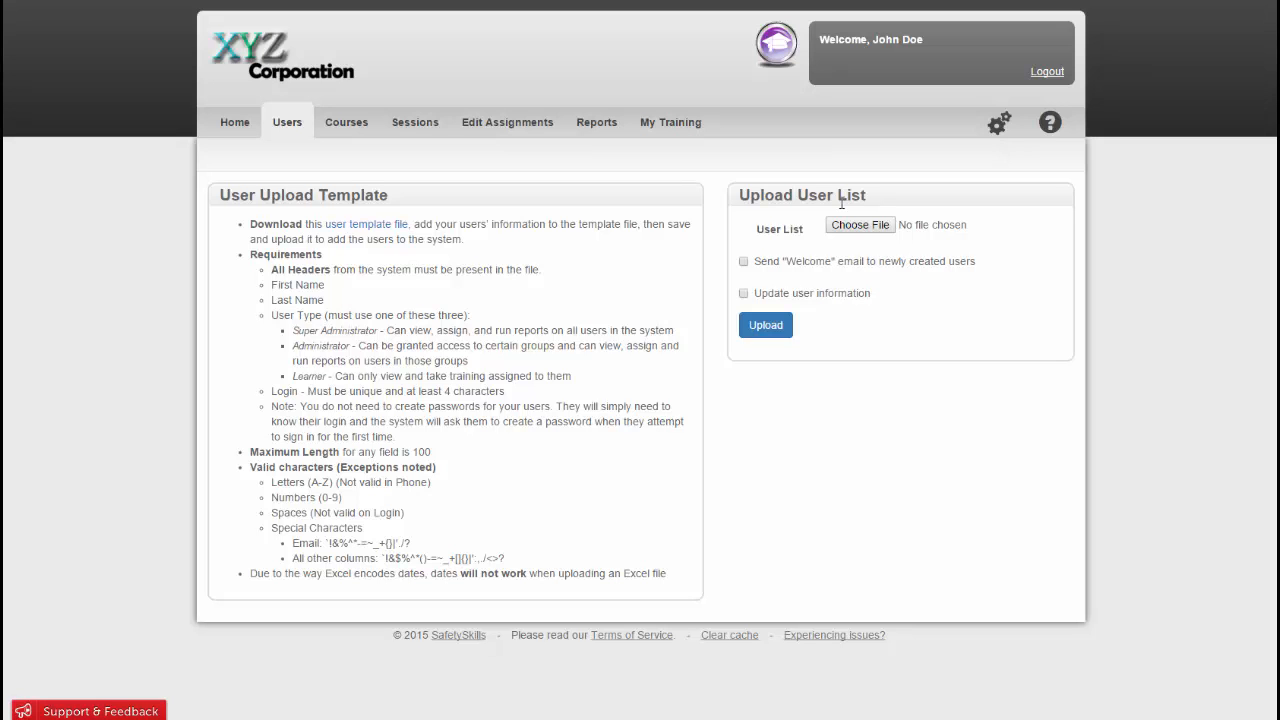
# Download the user template file and open it in Excel to examine the column headers in row 1
pyautogui.click(380, 226)
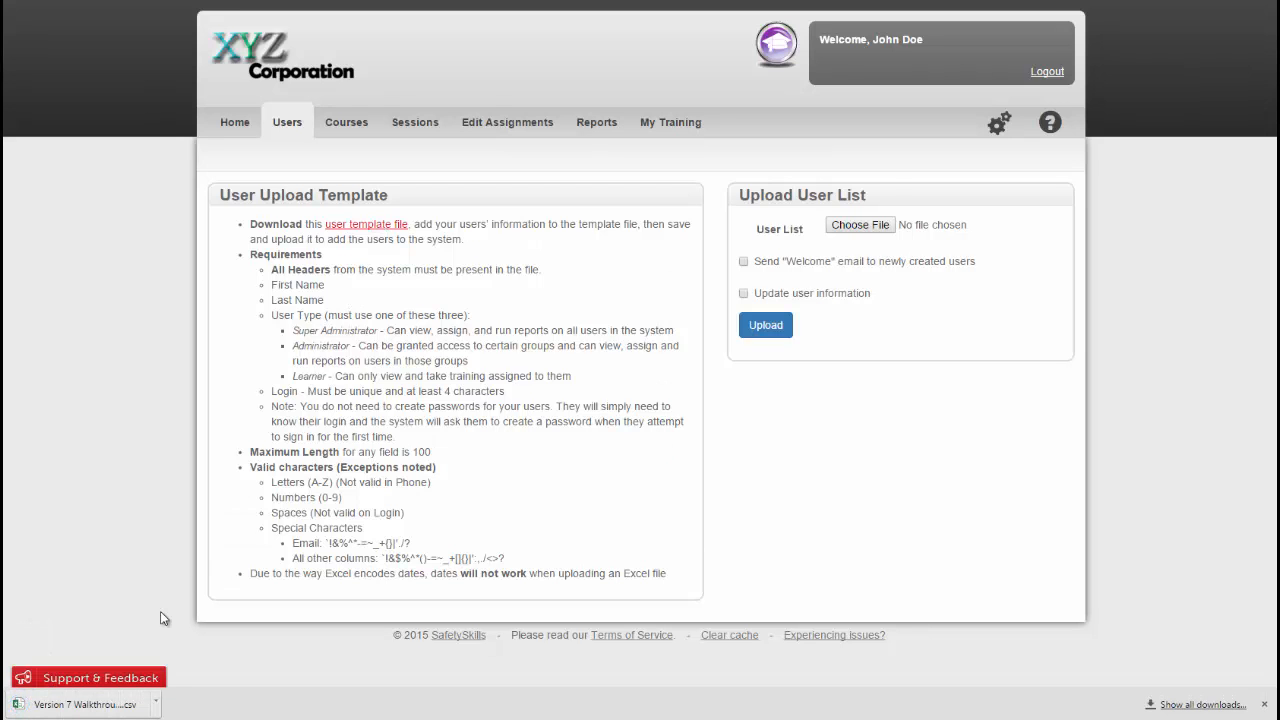
pyautogui.click(98, 705)
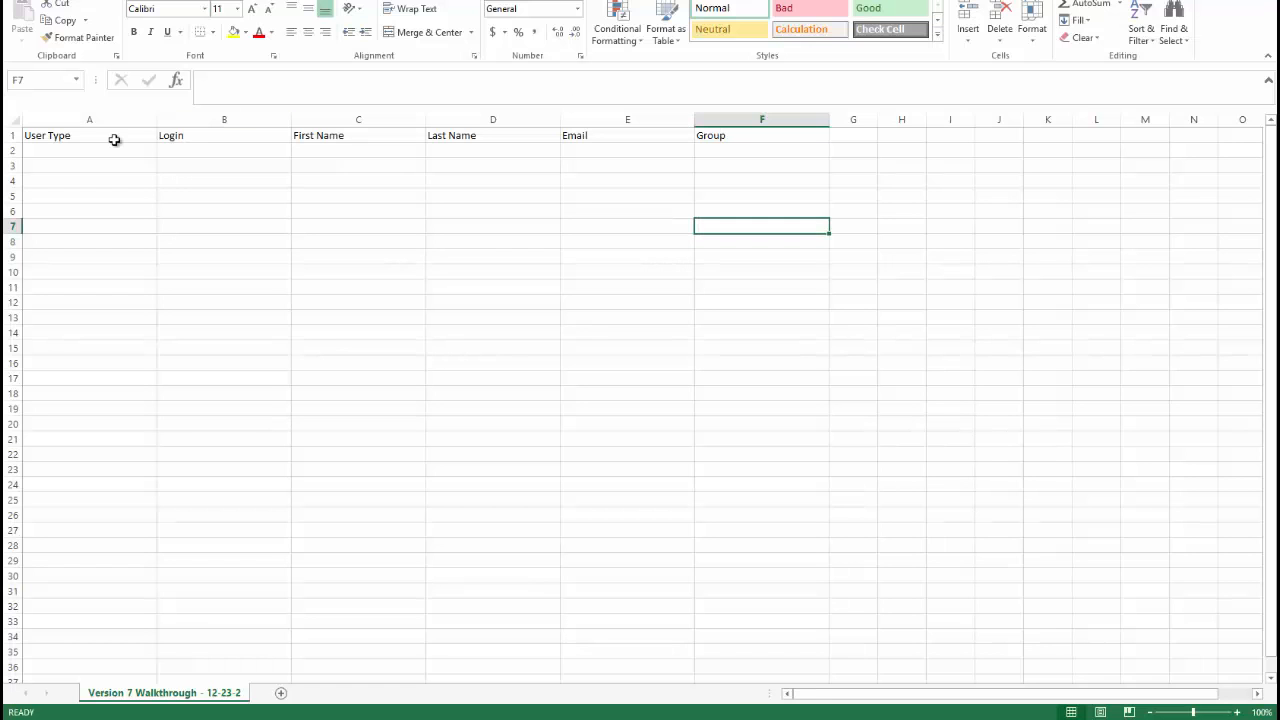
pyautogui.moveTo(114, 140); pyautogui.dragTo(760, 136)
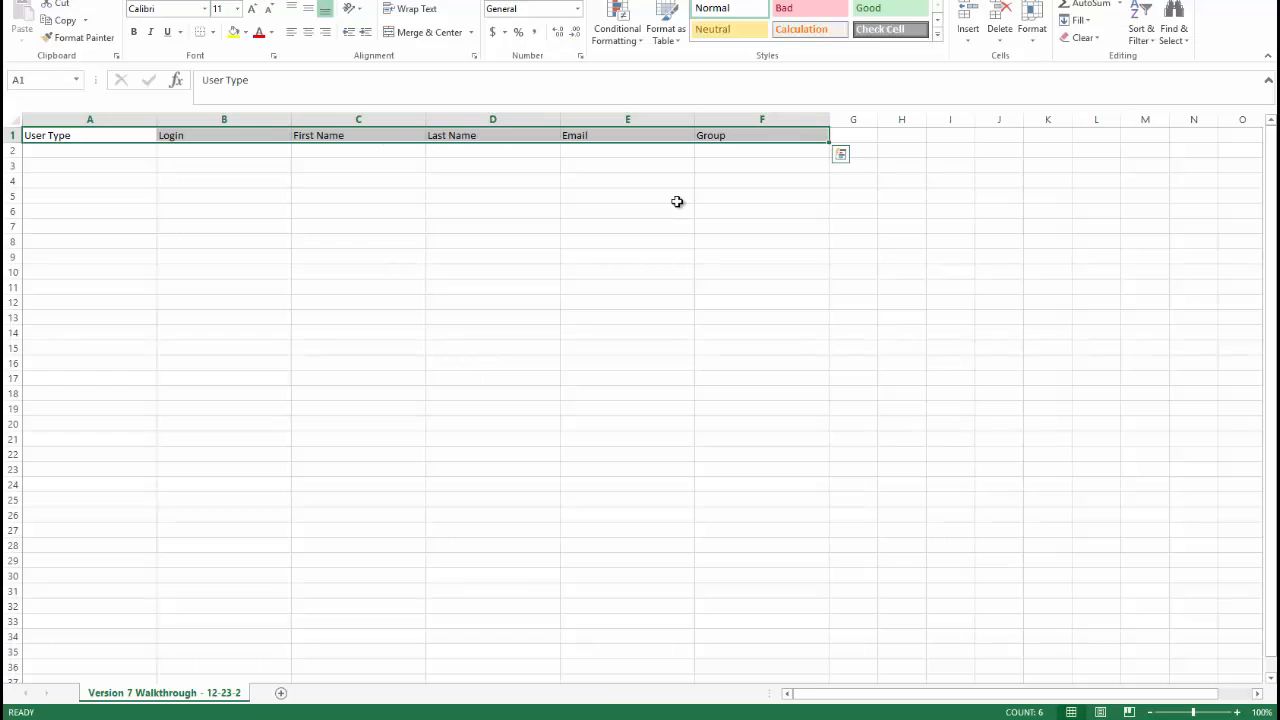
pyautogui.click(230, 240)
pyautogui.moveTo(155, 135); pyautogui.dragTo(440, 130)
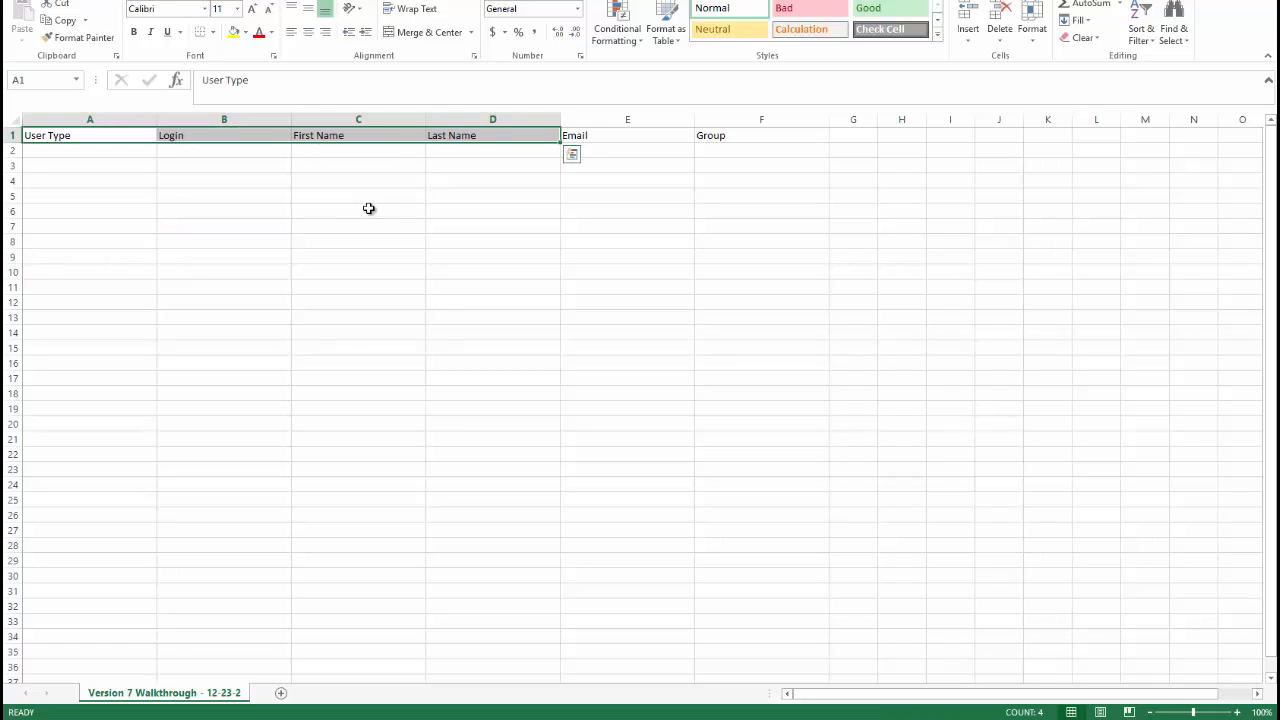
# Enter the user types Super Administrator in A2 and Administrator in A3
pyautogui.click(78, 150)
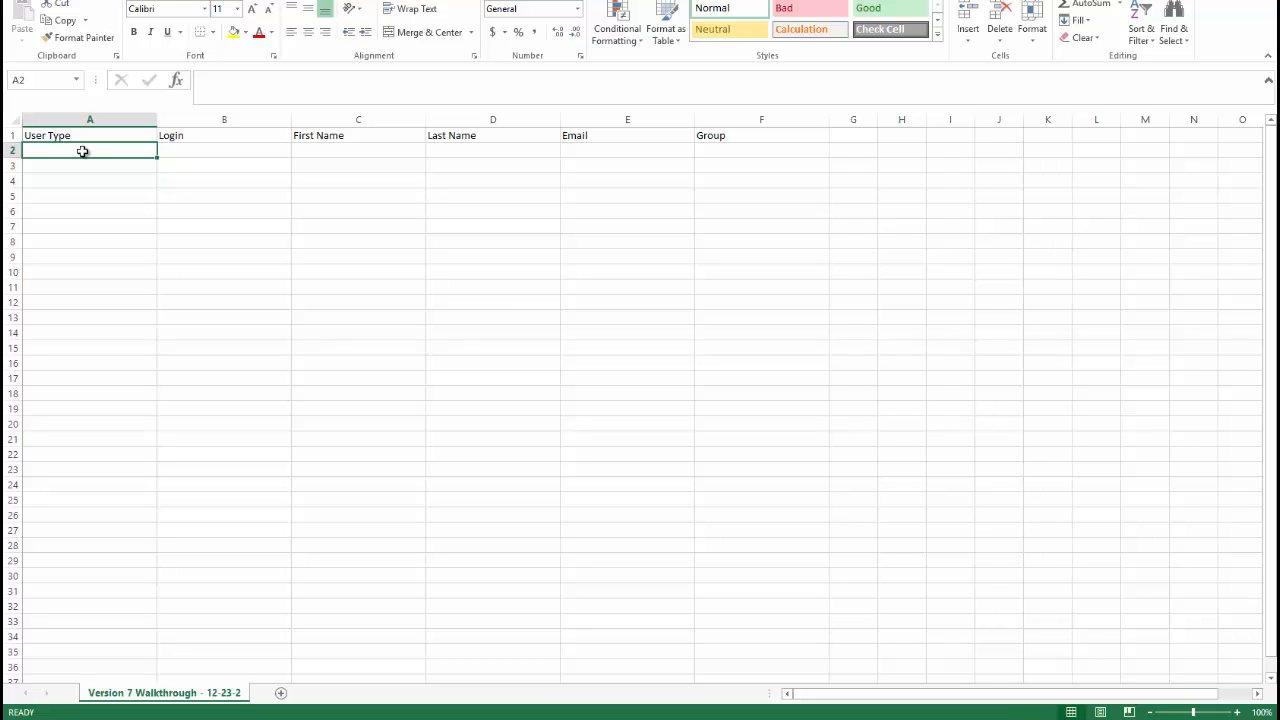
pyautogui.write('Super Admi')
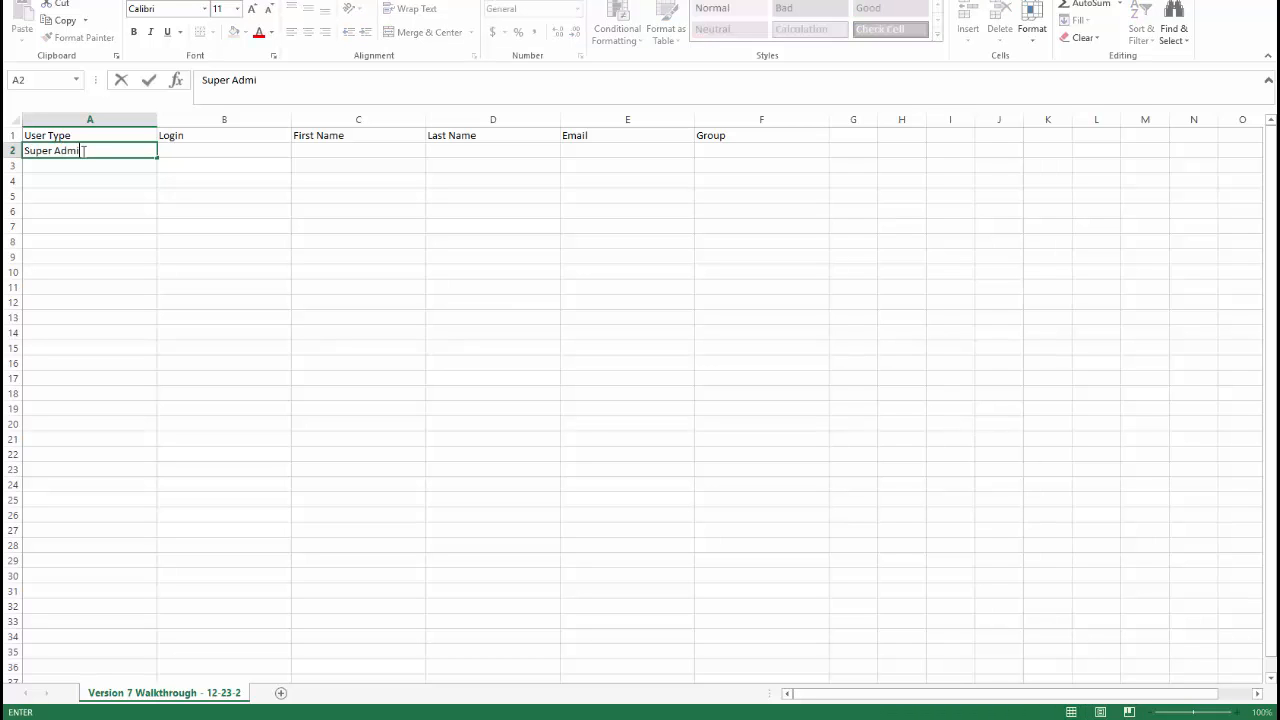
pyautogui.write('nistrator')
pyautogui.click(90, 164)
pyautogui.write('A')
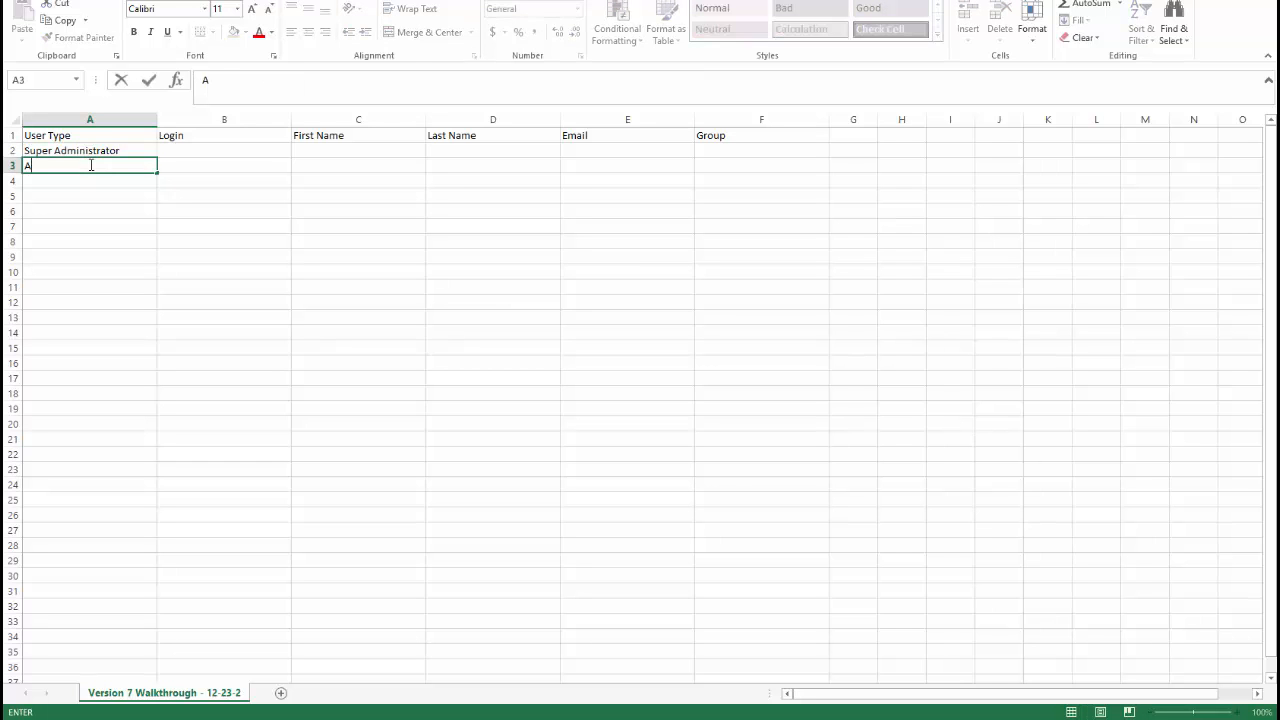
pyautogui.write('dministrator')
# Enter the user type Learner in A4 and fill it down through A9
pyautogui.click(76, 189)
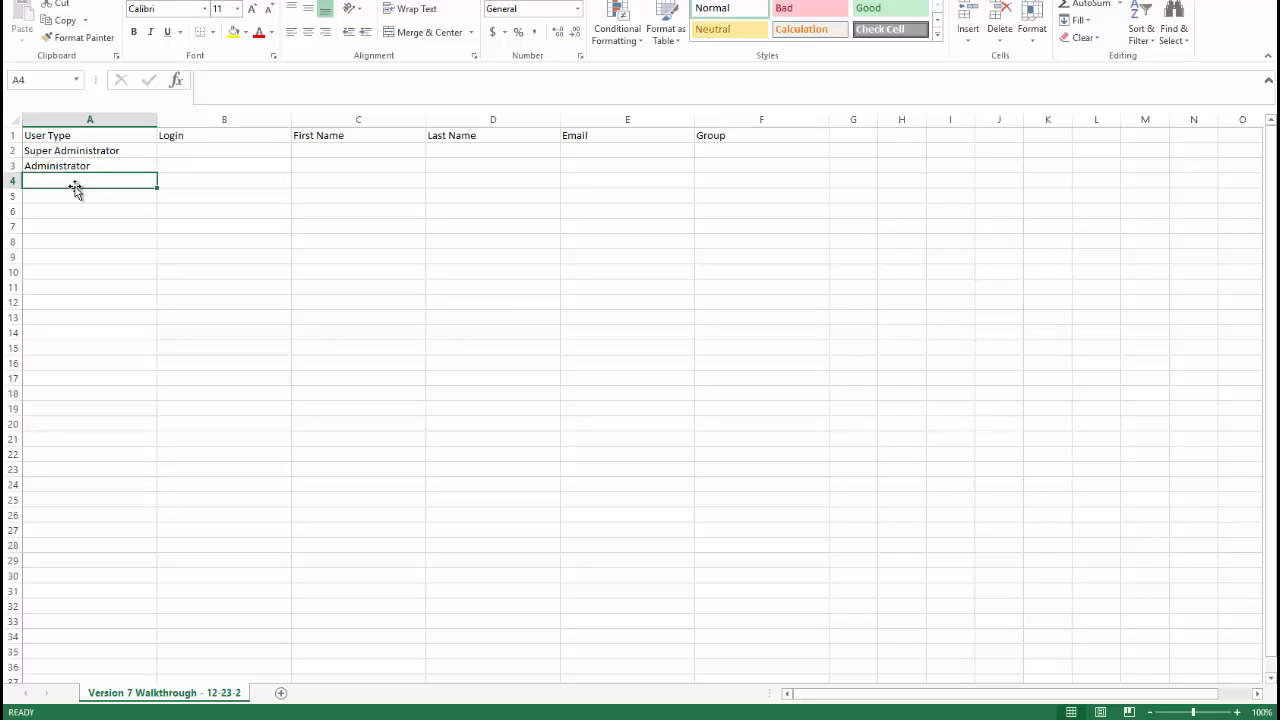
pyautogui.write('Learner')
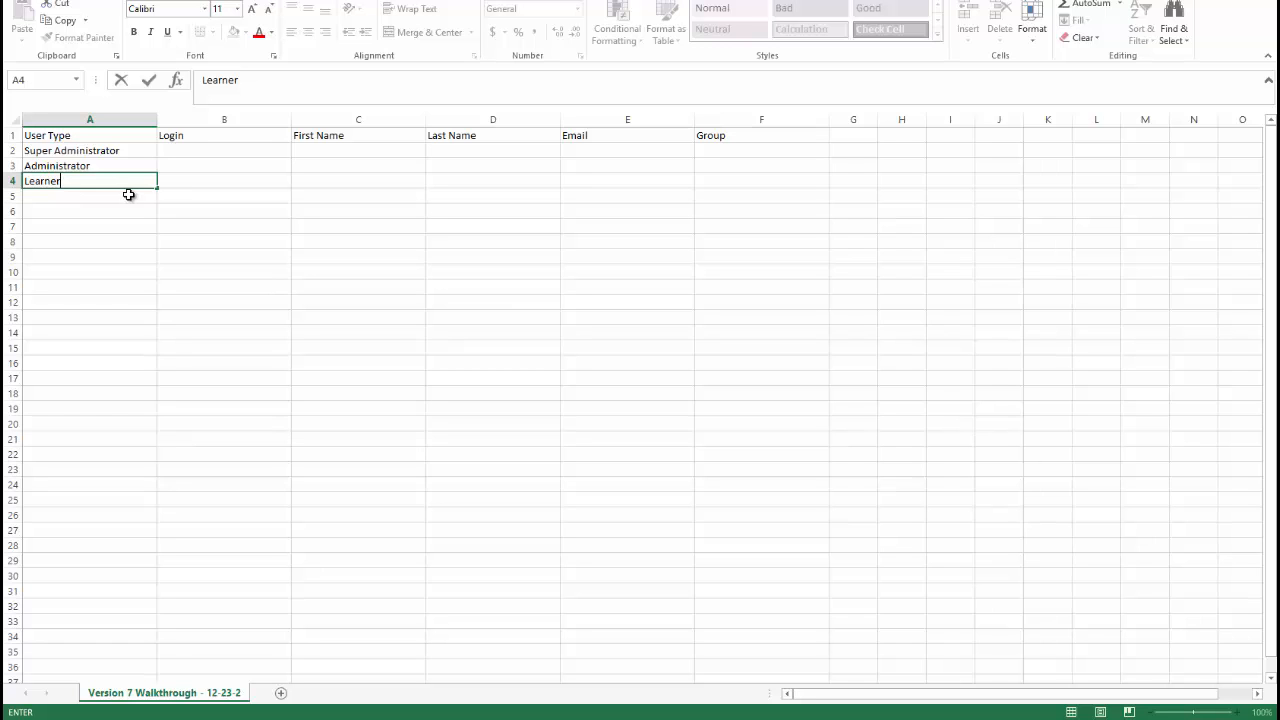
pyautogui.hotkey('ctrl', 'Return')
pyautogui.moveTo(156, 192); pyautogui.dragTo(152, 259)
pyautogui.click(242, 274)
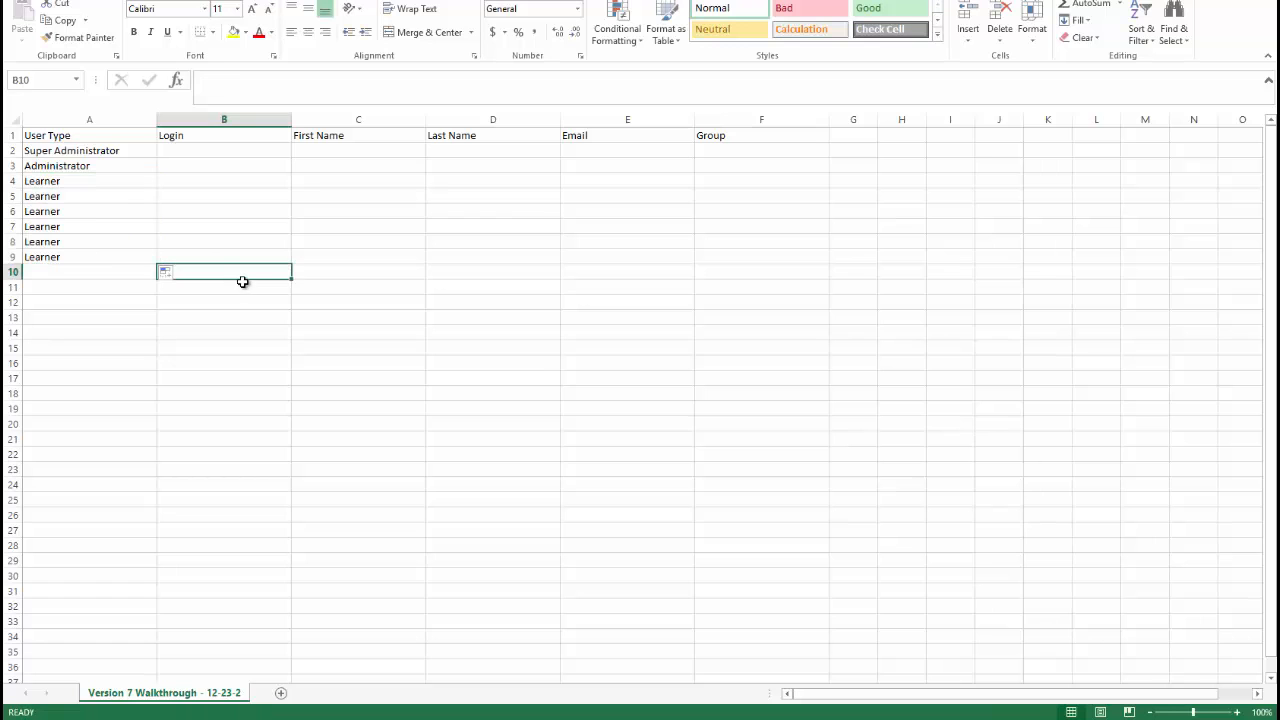
# Enter each user's login, first name and last name in rows 2 to 9
pyautogui.click(213, 151)
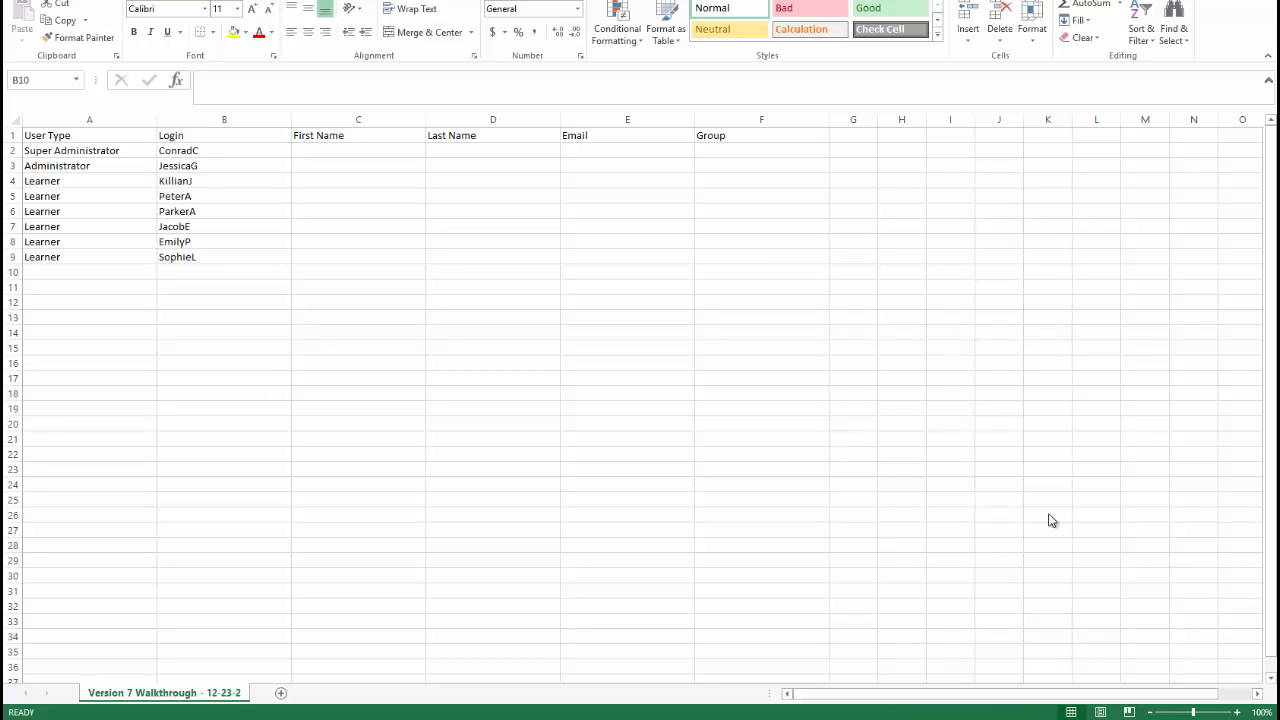
pyautogui.click(325, 155)
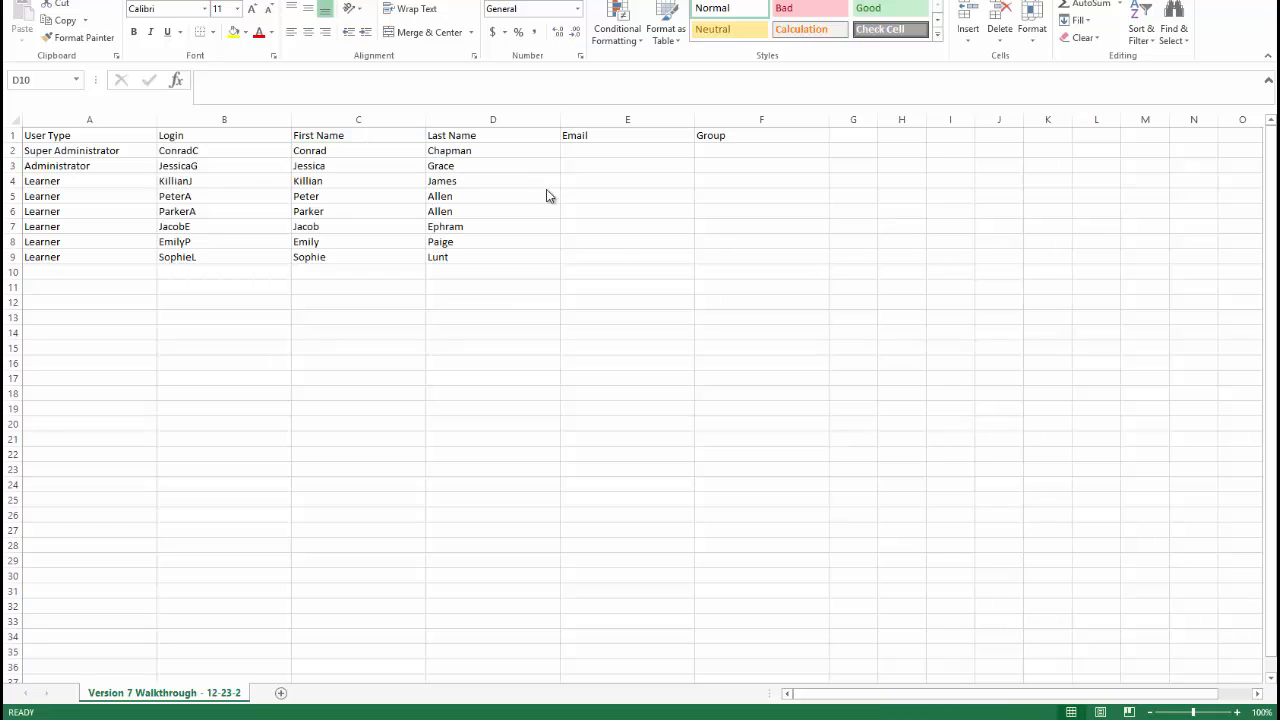
pyautogui.press('Return')
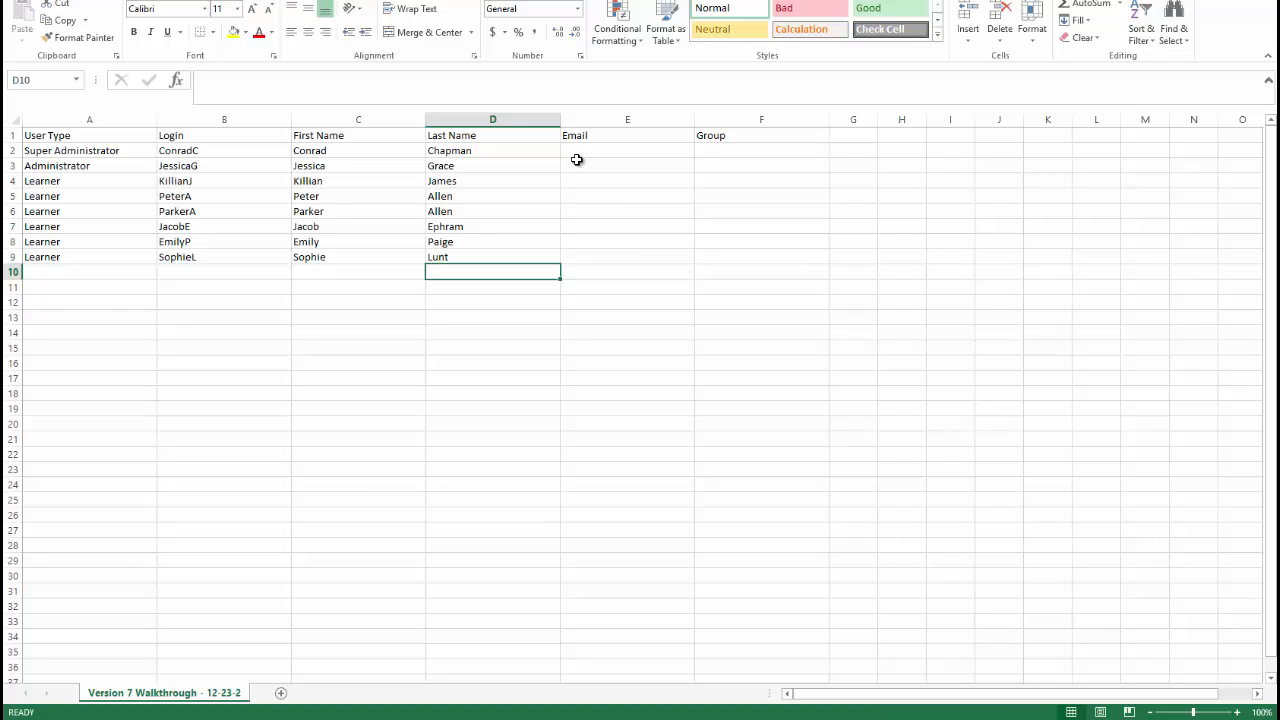
# Leave the Email column blank and set Group to Office in rows 2, 4, 6 and 7 and Field in rows 3, 5, 8 and 9
pyautogui.click(592, 153)
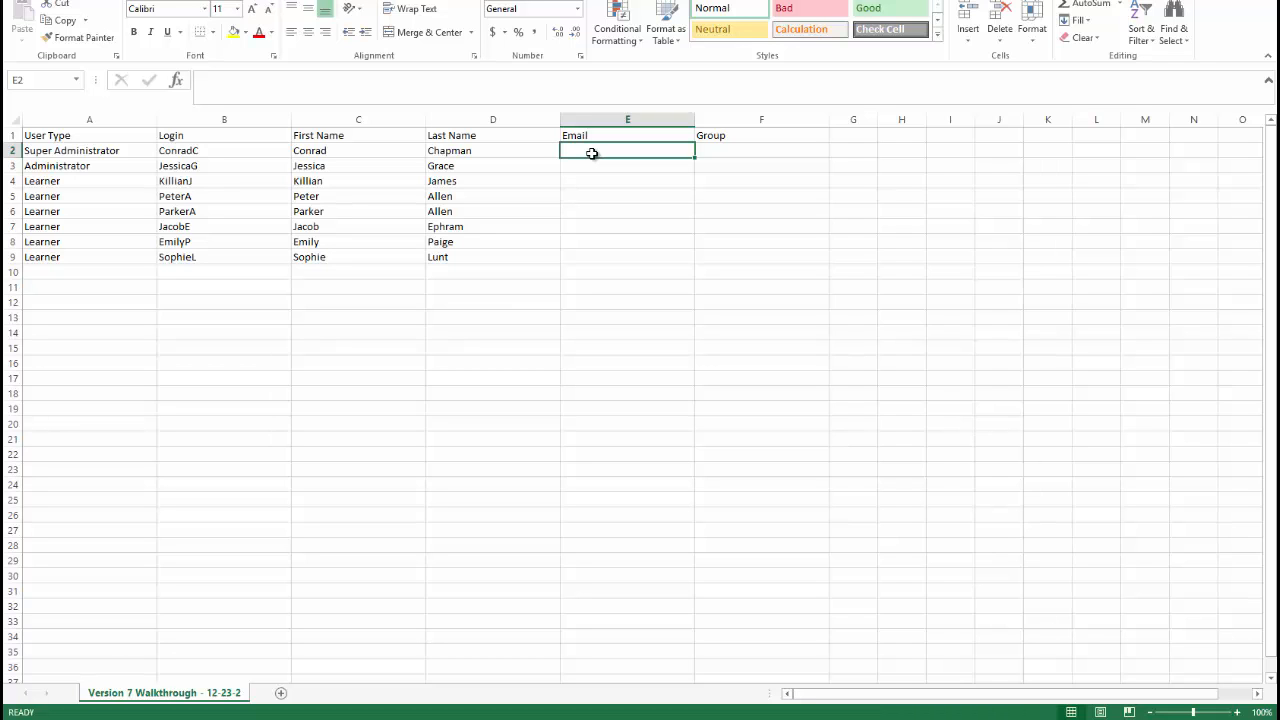
pyautogui.press('Tab')
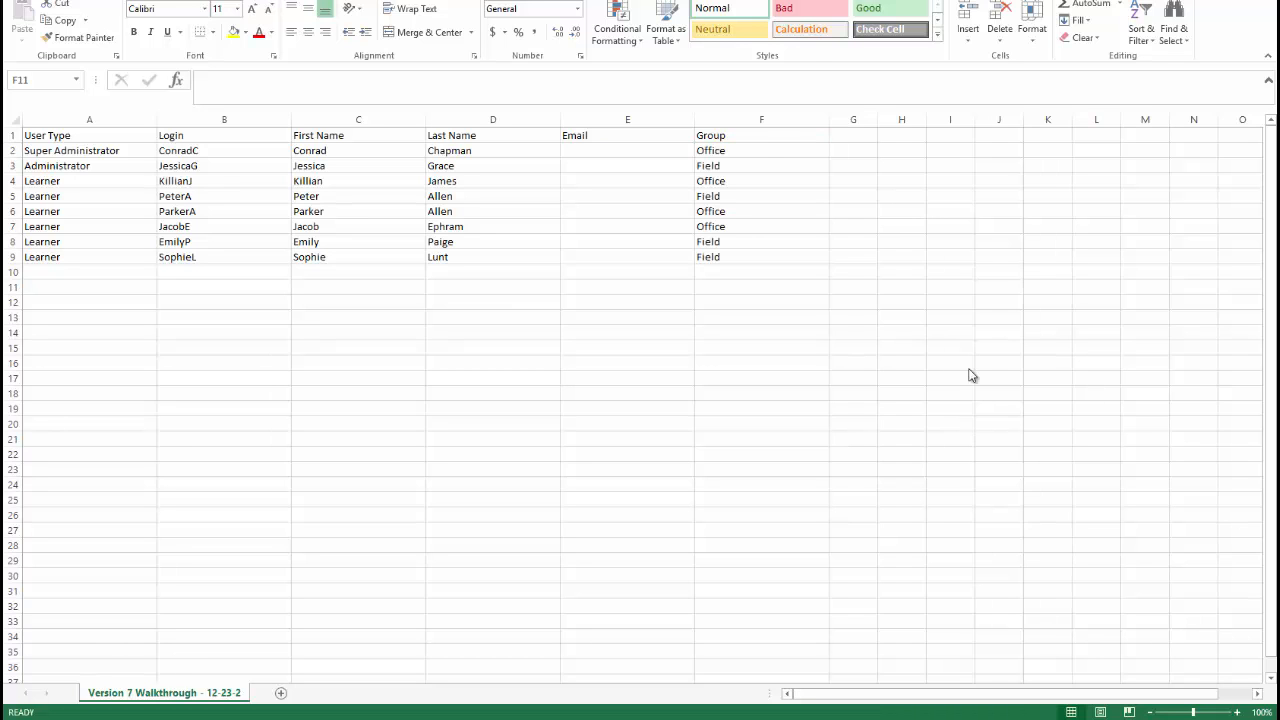
# Add a Job Title column in G with CEO, Rig Manager, Marketing Manager, Mechanic, Production Management, Secretary, Driver and Driver in rows 2 to 9
pyautogui.click(872, 137)
pyautogui.moveTo(1092, 693); pyautogui.dragTo(1124, 693)
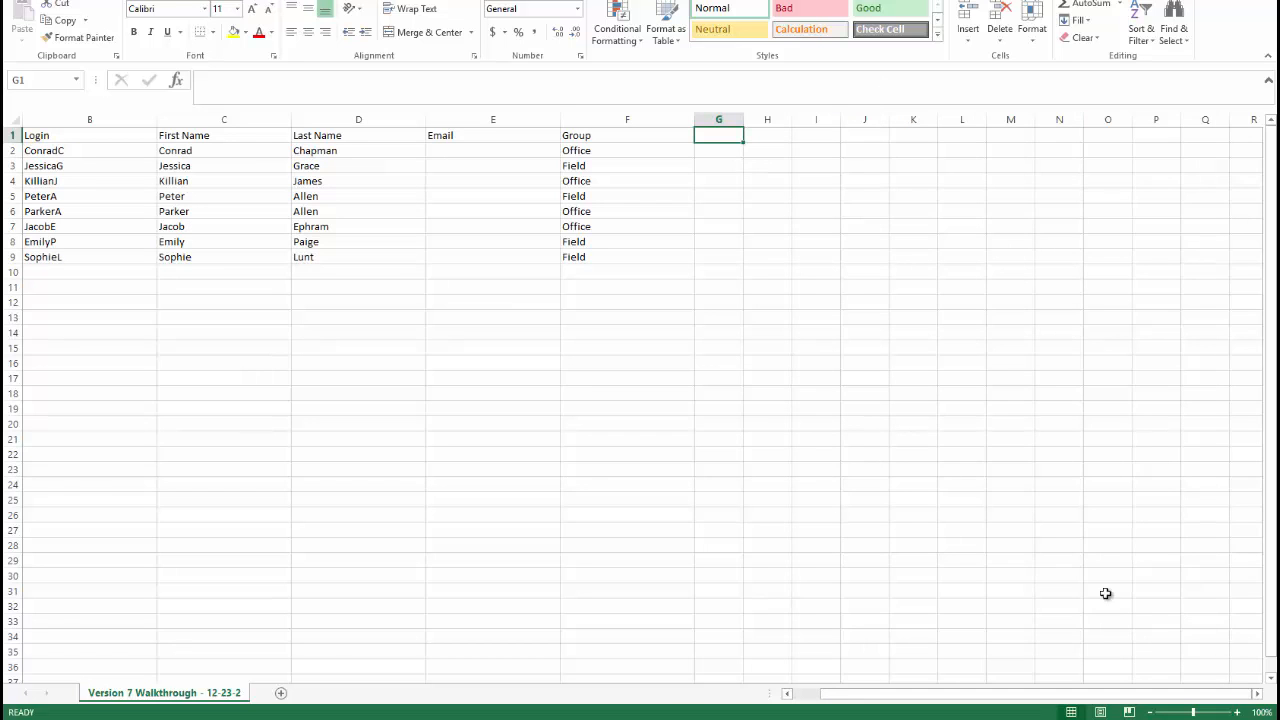
pyautogui.click(1257, 693)
pyautogui.click(1257, 693)
pyautogui.moveTo(458, 131); pyautogui.dragTo(1228, 131)
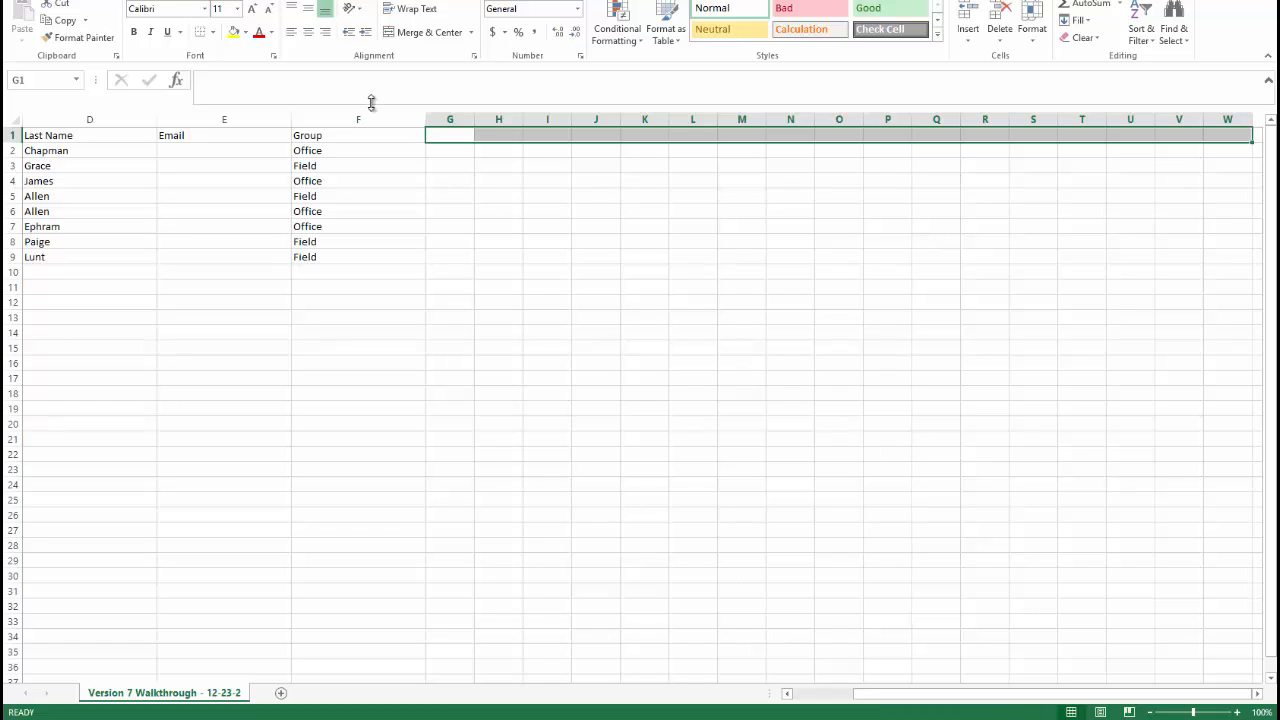
pyautogui.click(468, 136)
pyautogui.write('Job Title')
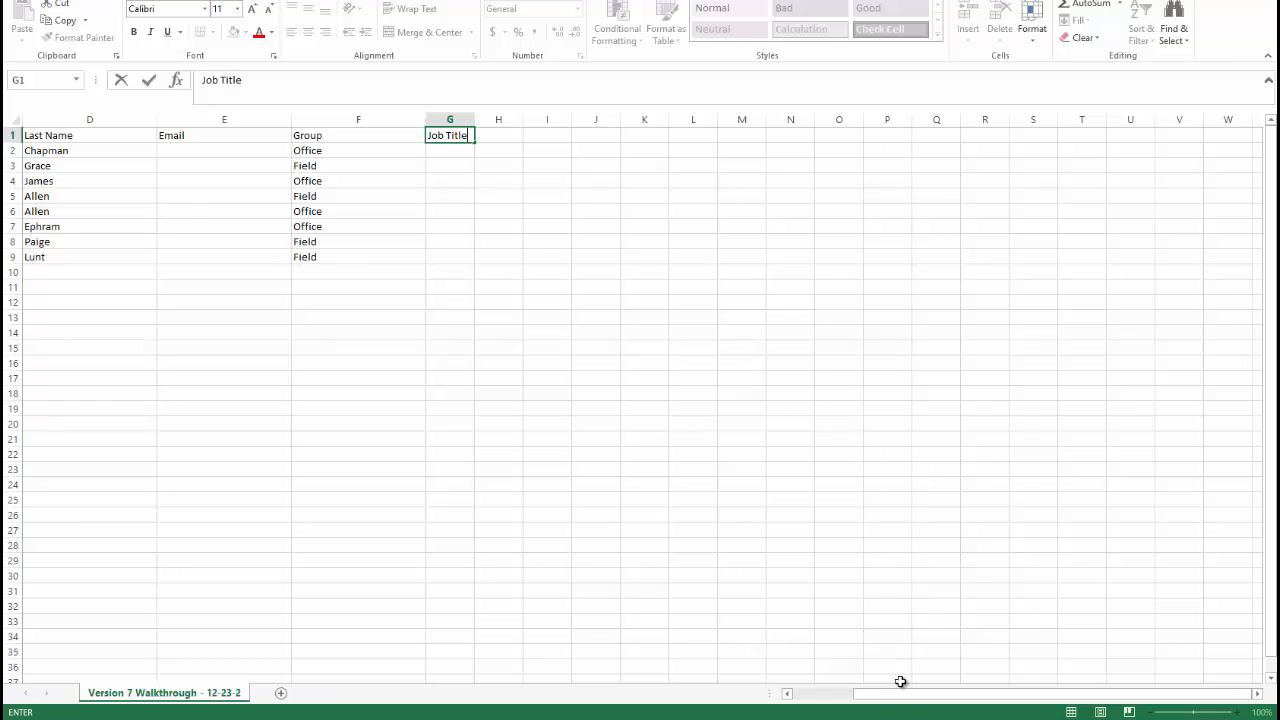
pyautogui.moveTo(906, 694); pyautogui.dragTo(800, 694)
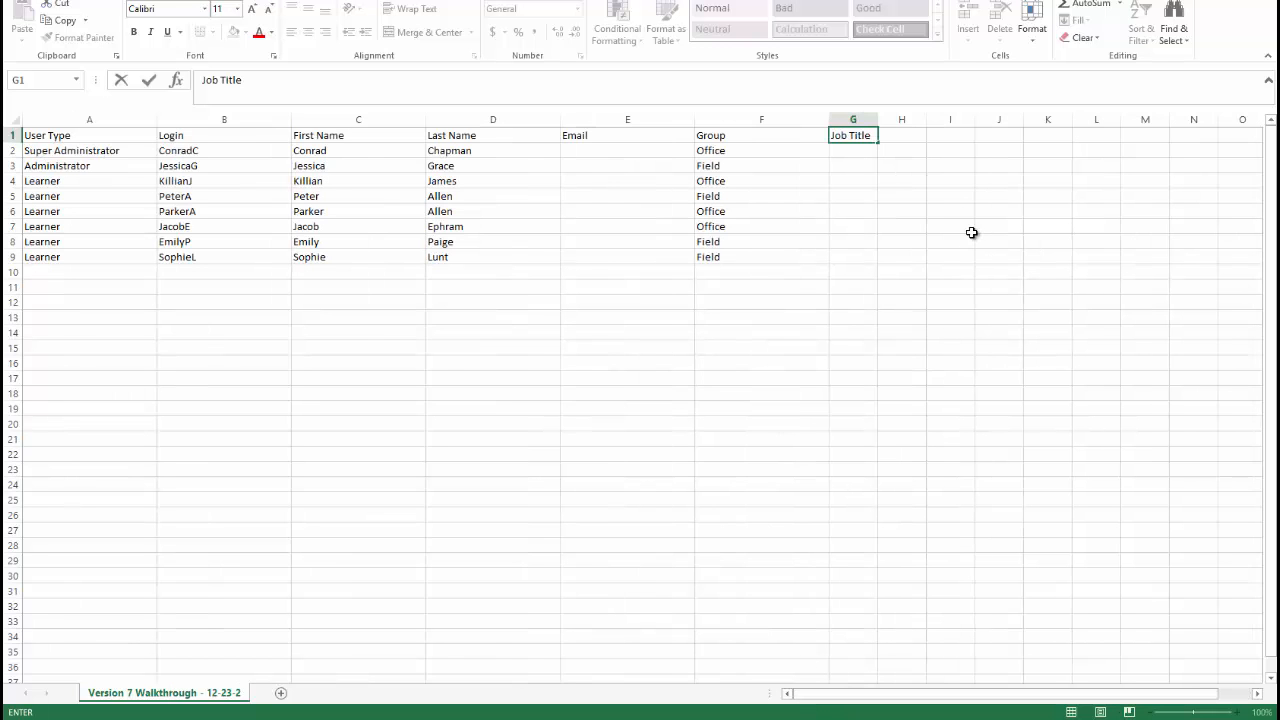
pyautogui.click(869, 149)
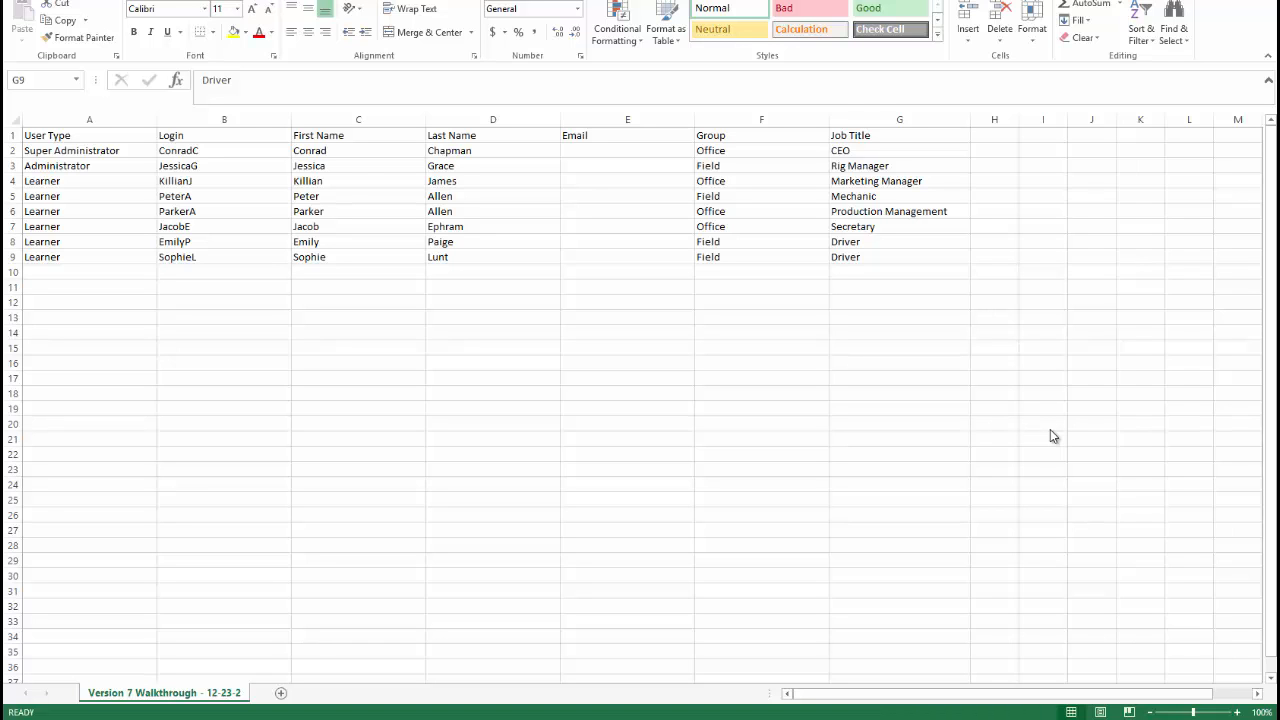
# Add a Location column in H with Siesta Key, FL for Office users and Oklahoma City, OK for Field users
pyautogui.click(984, 135)
pyautogui.write('Location')
pyautogui.press('Return')
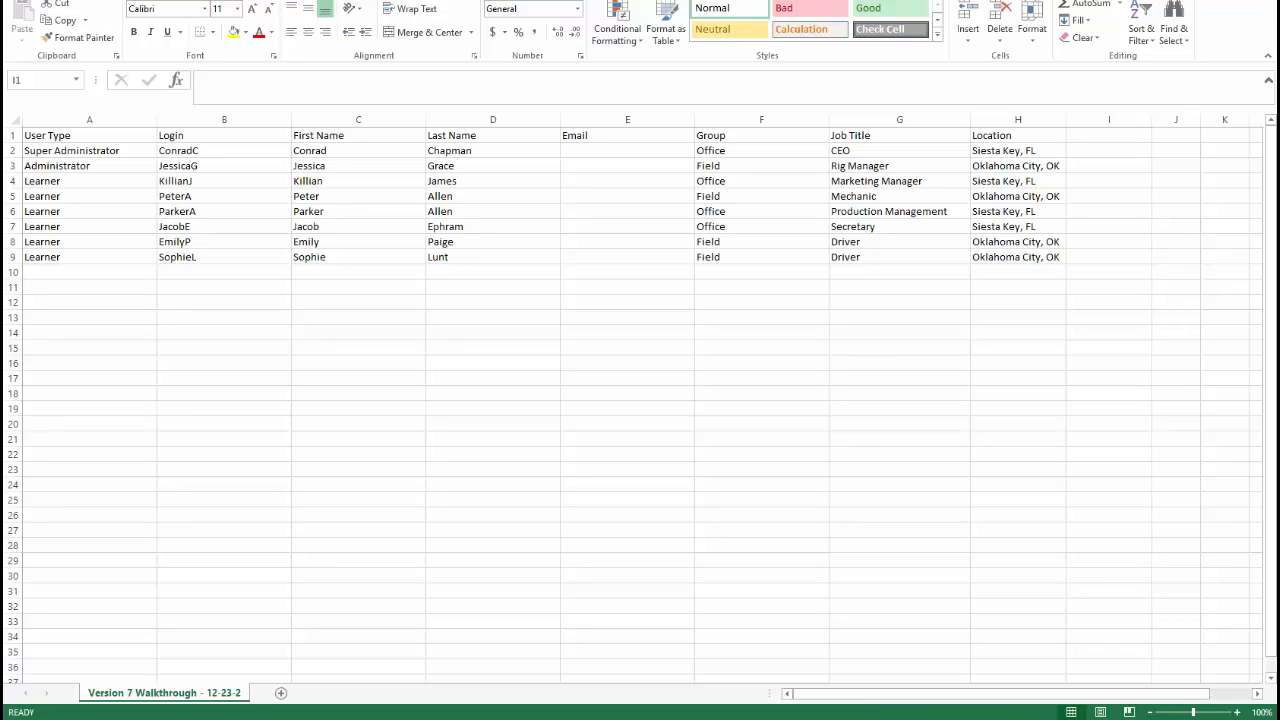
# Add a Manager column in I and enter the manager's full name for each user in rows 2 to 9
pyautogui.doubleClick(1136, 135)
pyautogui.write('Manager')
pyautogui.press('Return')
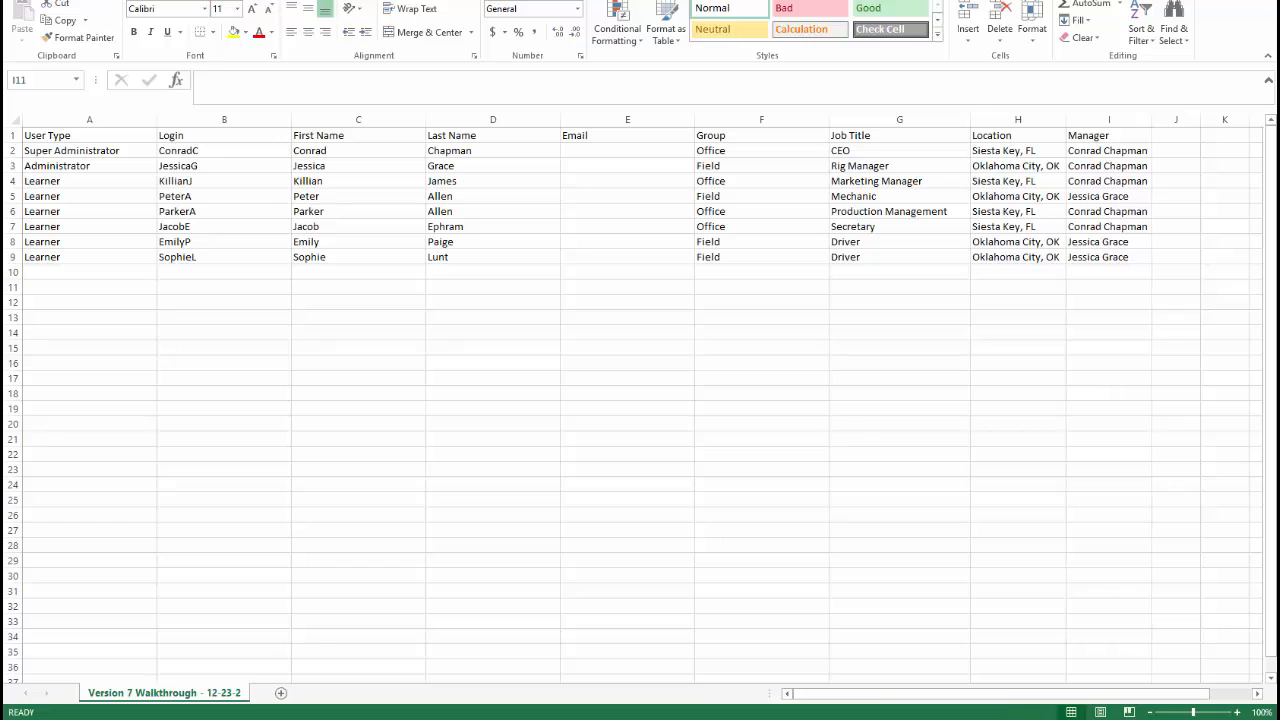
# Save the workbook as a CSV (Comma delimited) file named Version 7 Walkthrough - 12-23-2015
pyautogui.click(1113, 695)
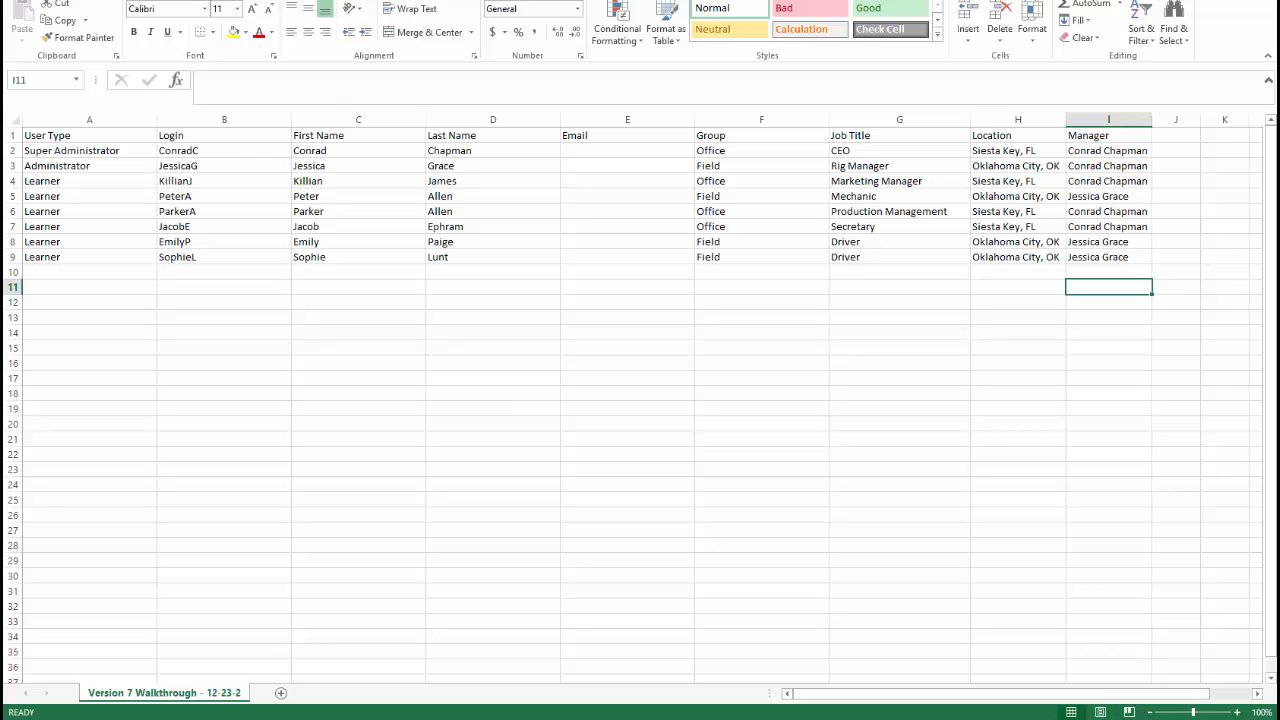
pyautogui.hotkey('alt', 'f')
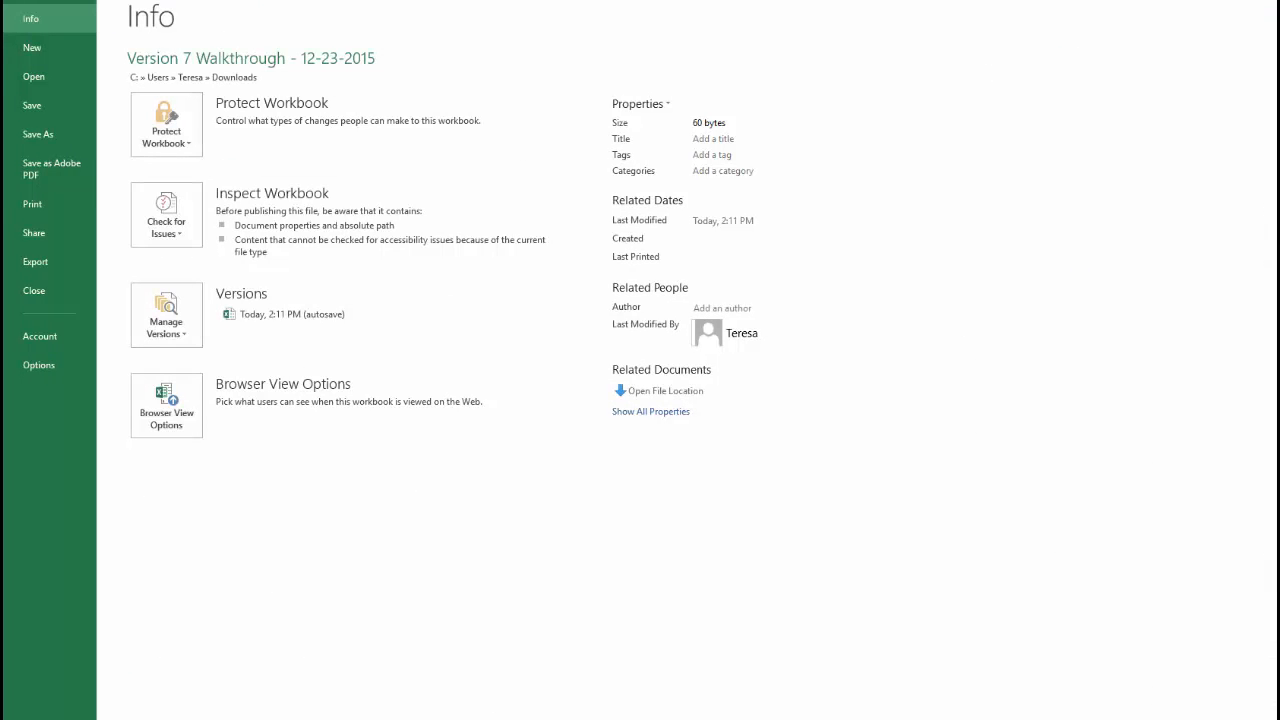
pyautogui.click(51, 137)
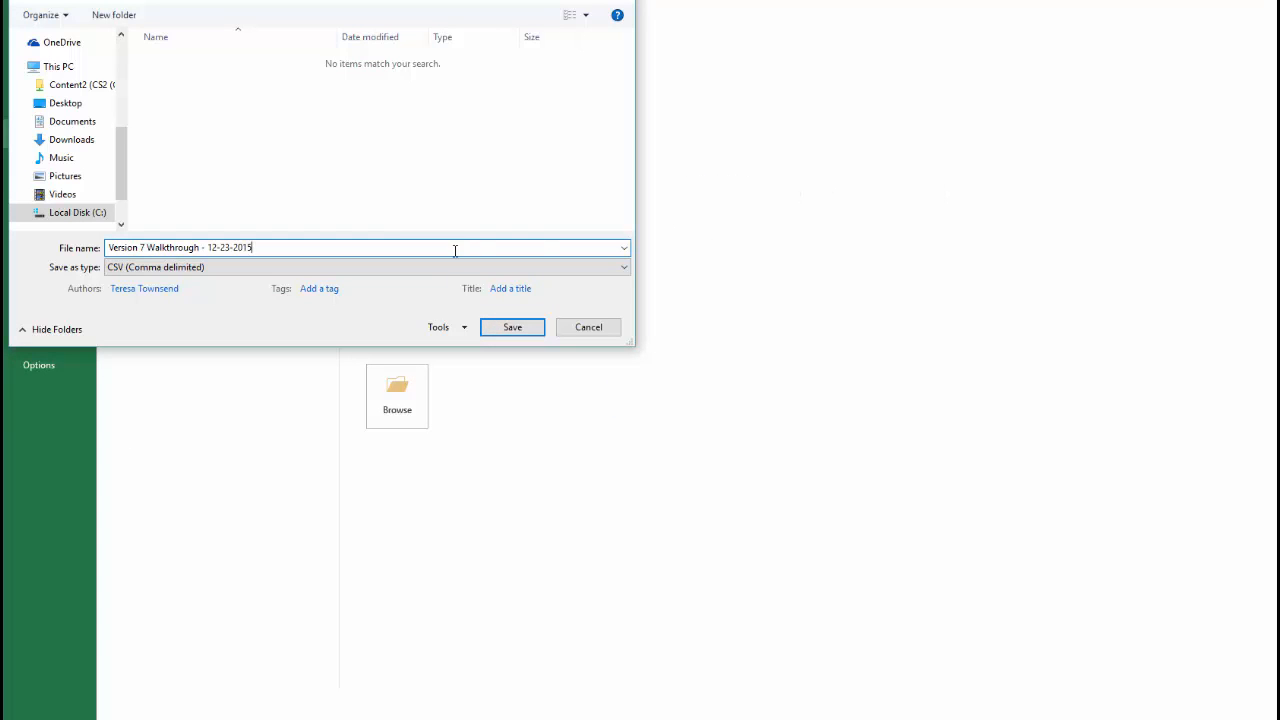
pyautogui.click(392, 274)
pyautogui.click(392, 274)
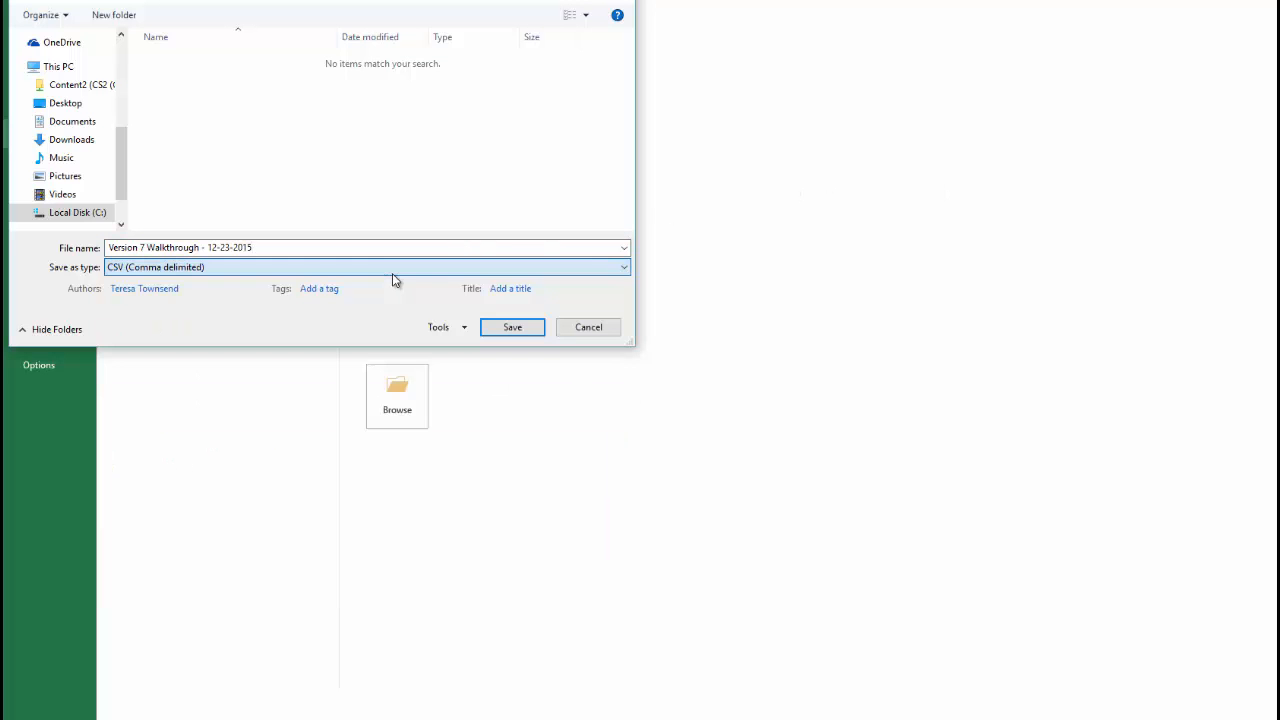
pyautogui.click(510, 328)
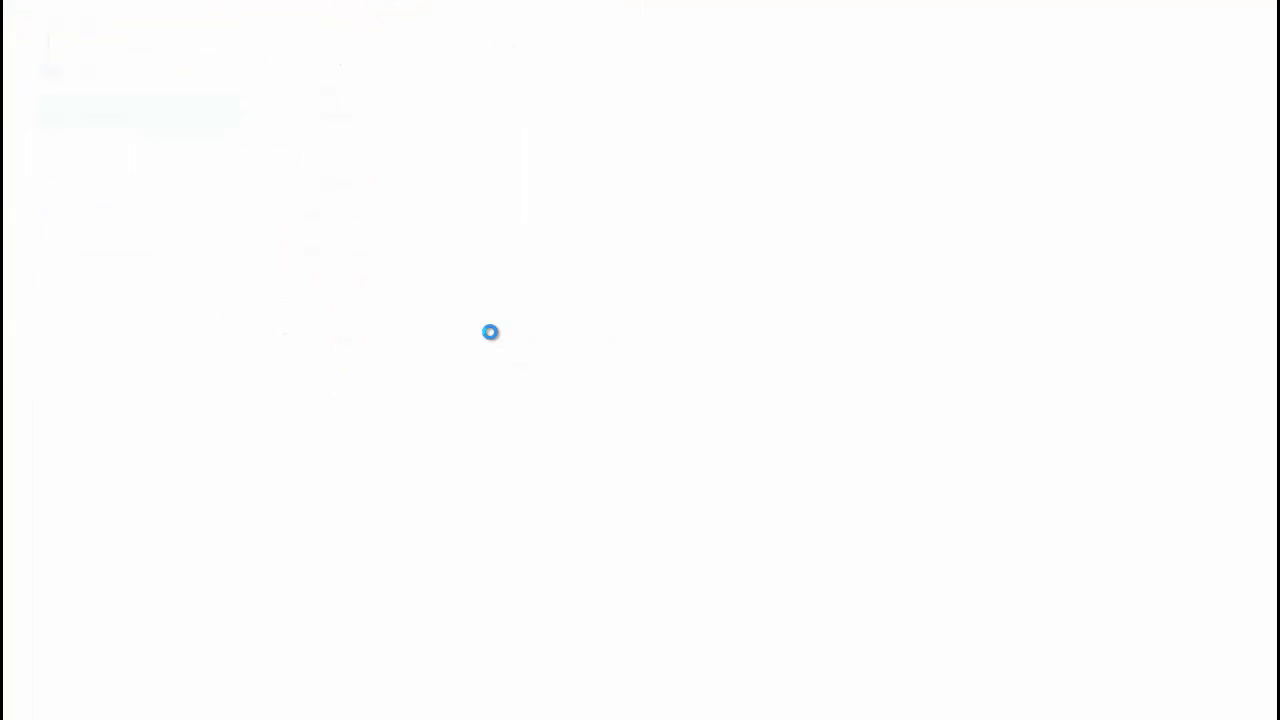